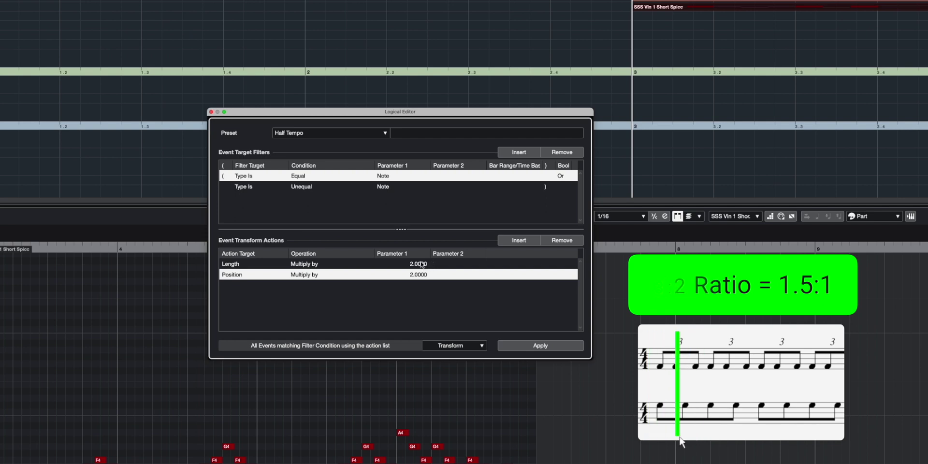
# Step: Replace the Half Tempo script's Length multiplier of 2 with 1.5, moving on to Position
pyautogui.doubleClick(419, 263)
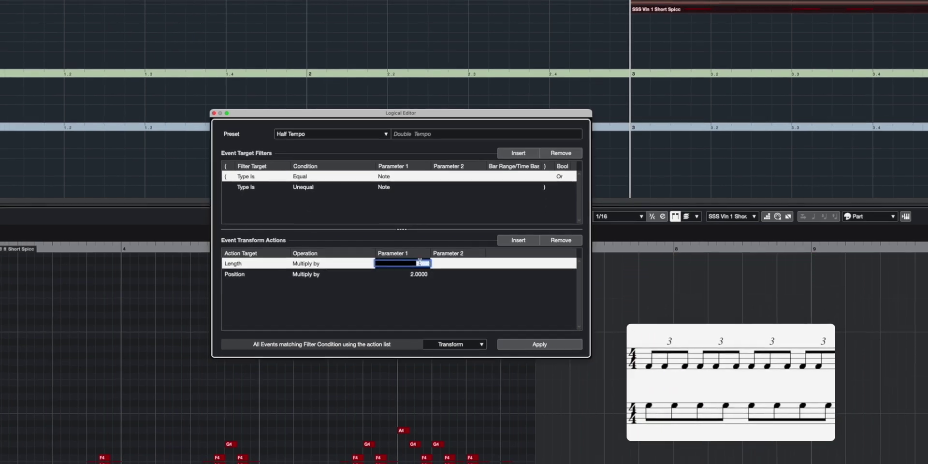
pyautogui.write('1.5')
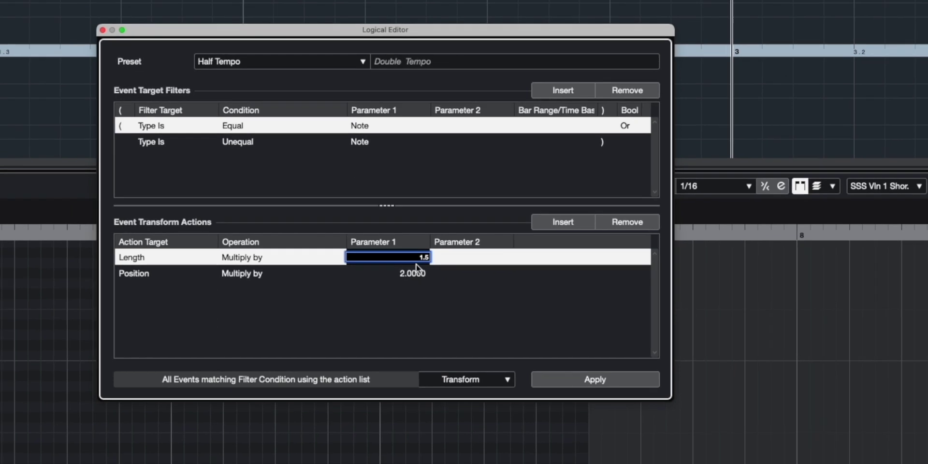
pyautogui.click(421, 274)
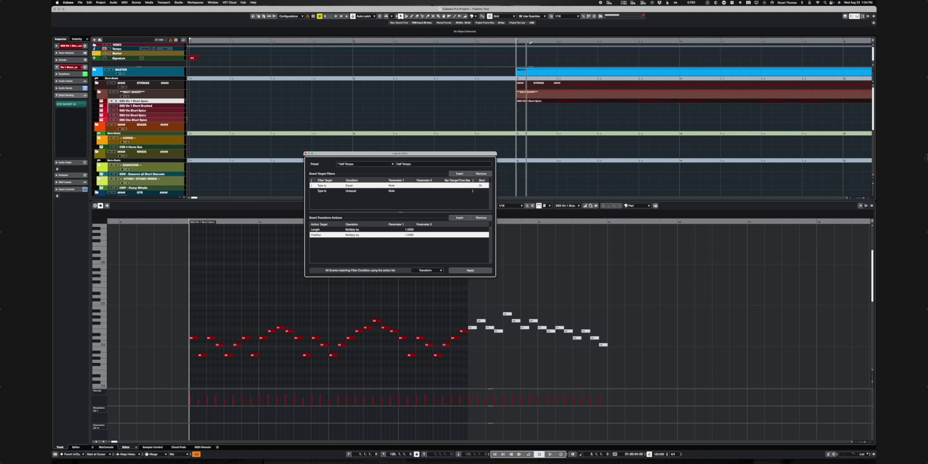
# Step: Add a 12/8 signature, close the Logical Editor, and extend the violin part past its last note
pyautogui.click(588, 38)
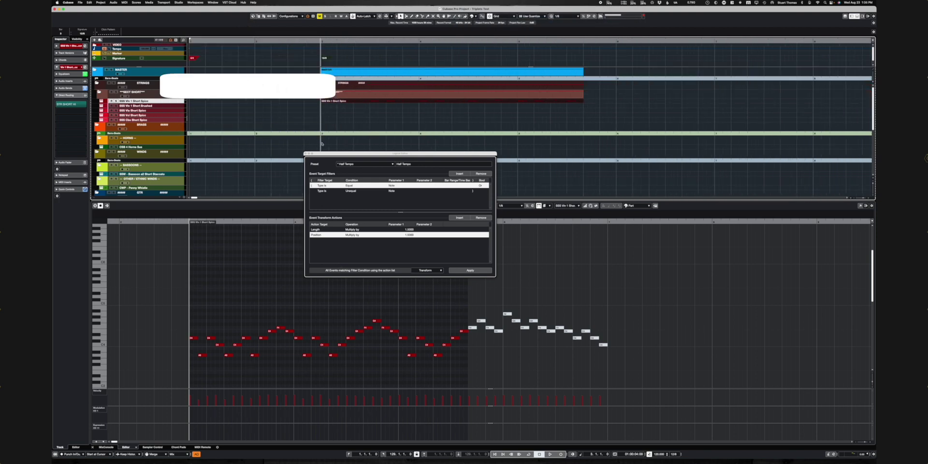
pyautogui.click(306, 153)
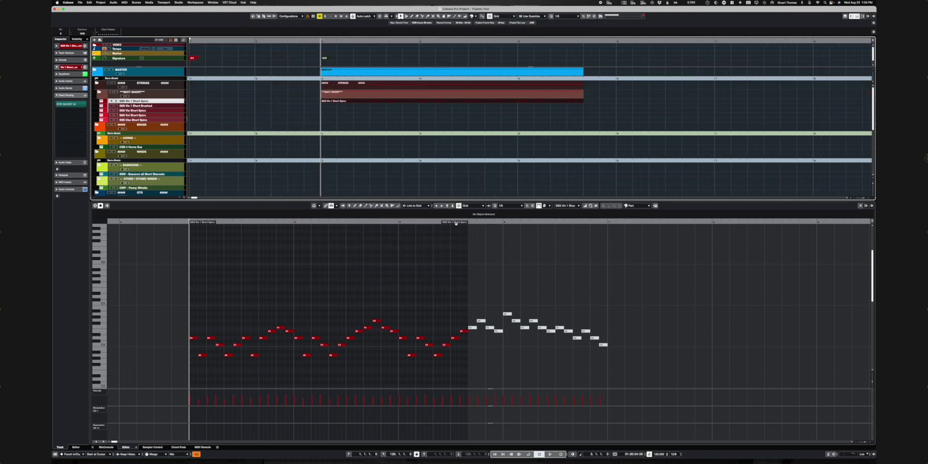
pyautogui.moveTo(456, 223); pyautogui.dragTo(597, 232)
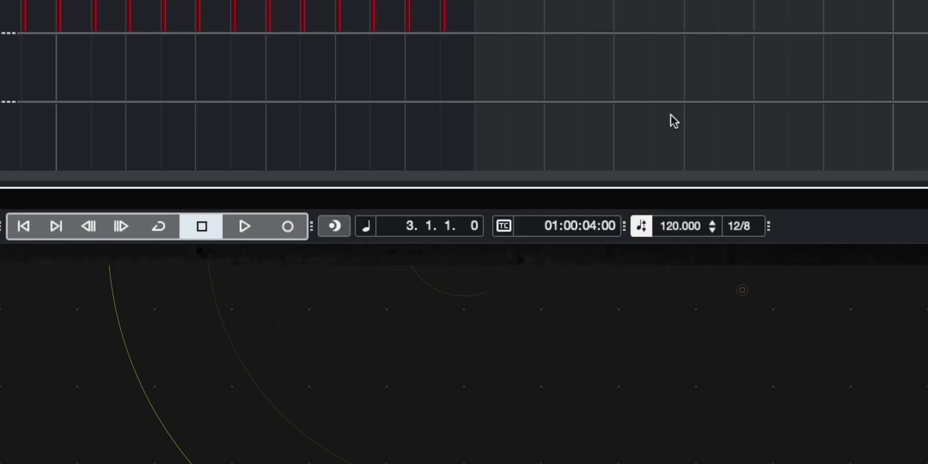
# Step: Enter 180 in the transport tempo field
pyautogui.doubleClick(672, 225)
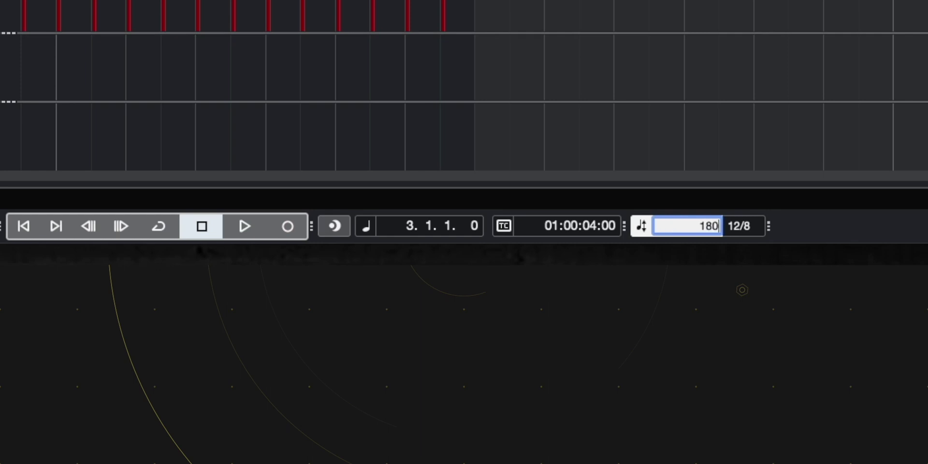
pyautogui.write('180')
pyautogui.press('Return')
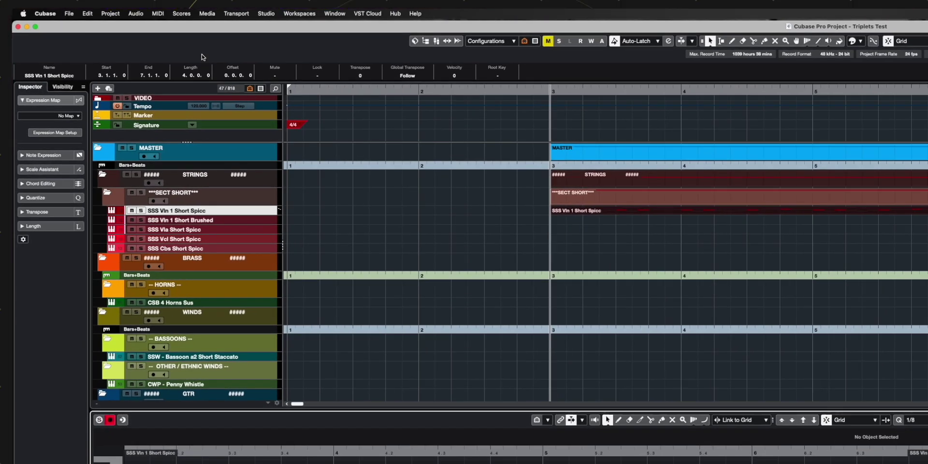
# Step: Open a blank Logical Editor setup with filters Type Equal Note Or Type Unequal Note
pyautogui.click(156, 14)
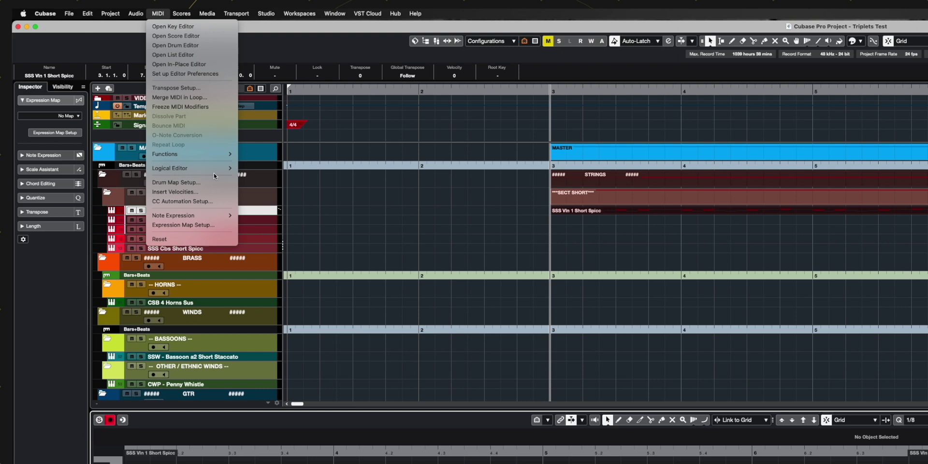
pyautogui.moveTo(220, 168)
pyautogui.click(265, 170)
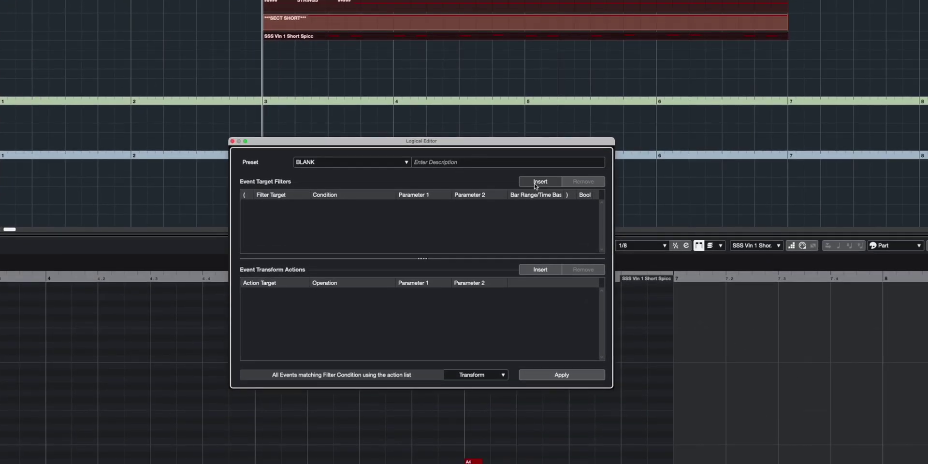
pyautogui.click(536, 183)
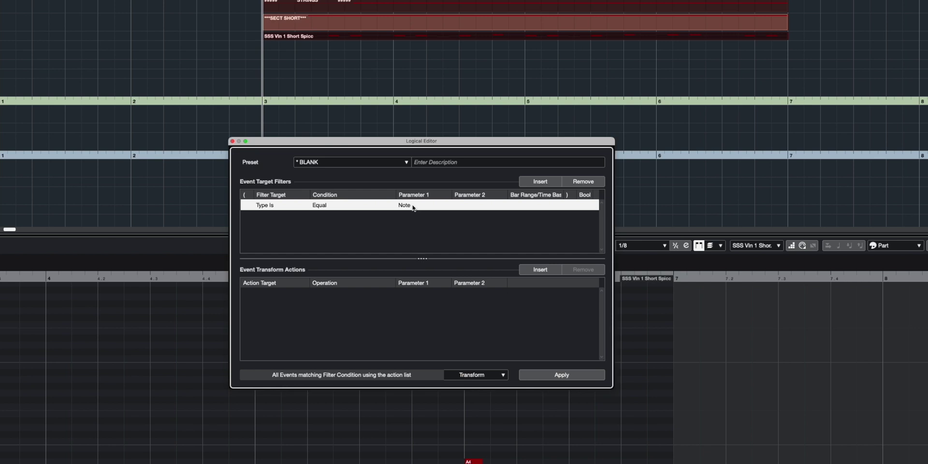
pyautogui.click(540, 183)
pyautogui.click(326, 218)
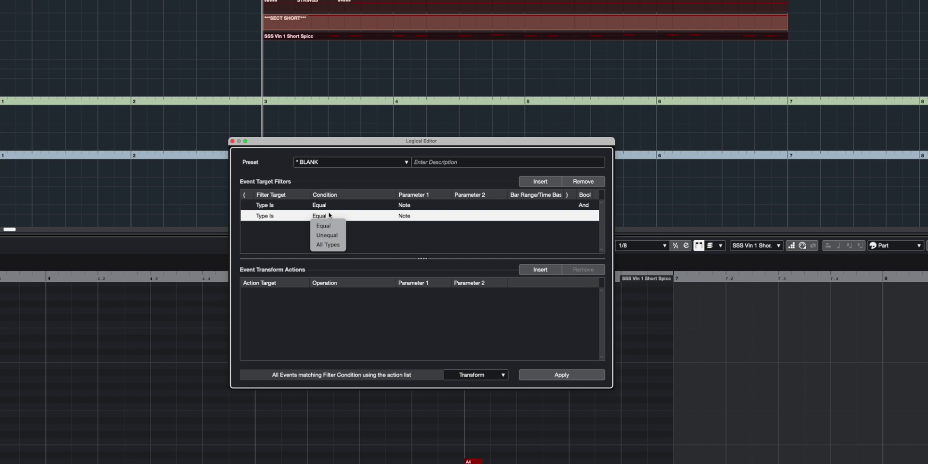
pyautogui.click(320, 234)
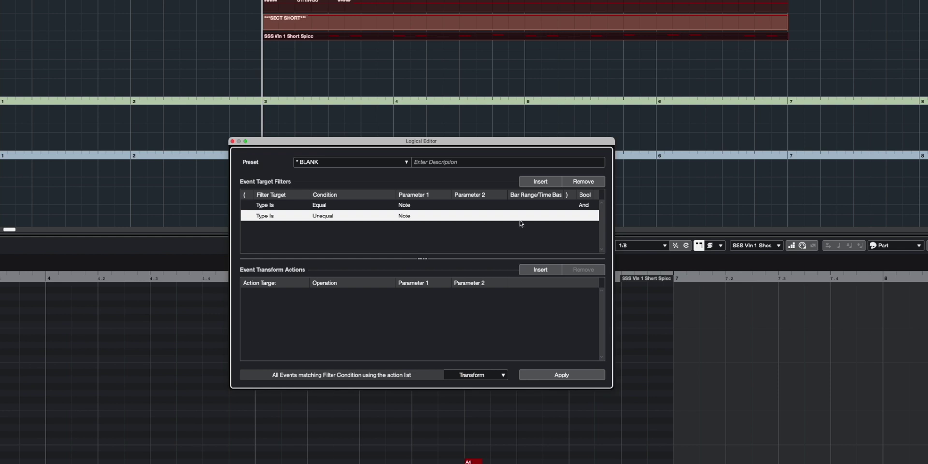
pyautogui.click(587, 208)
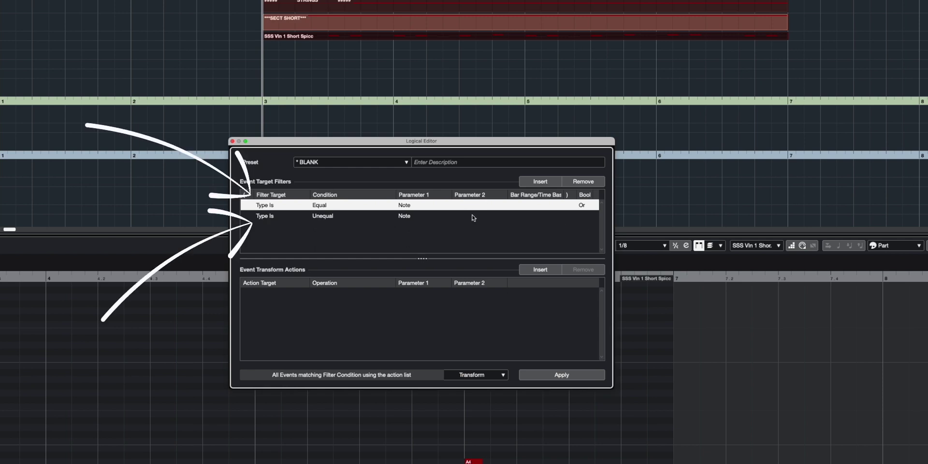
# Step: Add a Length action set to Multiply by 1.5
pyautogui.click(541, 269)
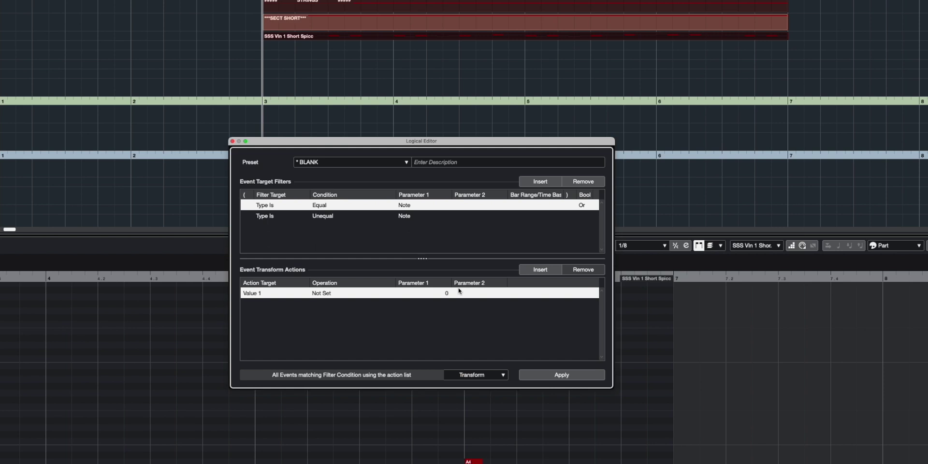
pyautogui.click(262, 297)
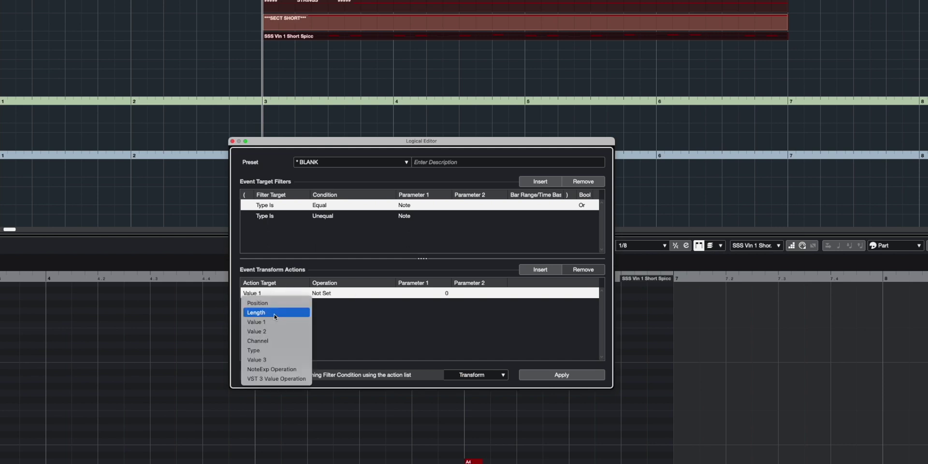
pyautogui.click(315, 306)
pyautogui.click(327, 295)
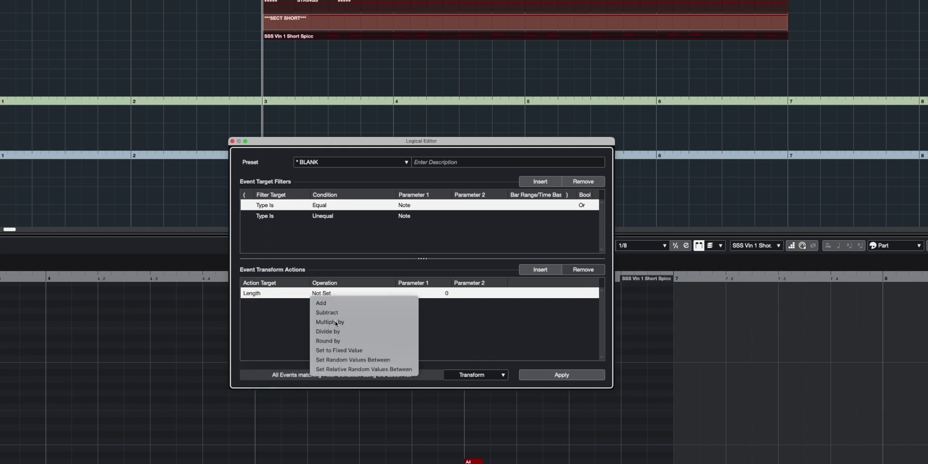
pyautogui.click(338, 322)
pyautogui.click(433, 293)
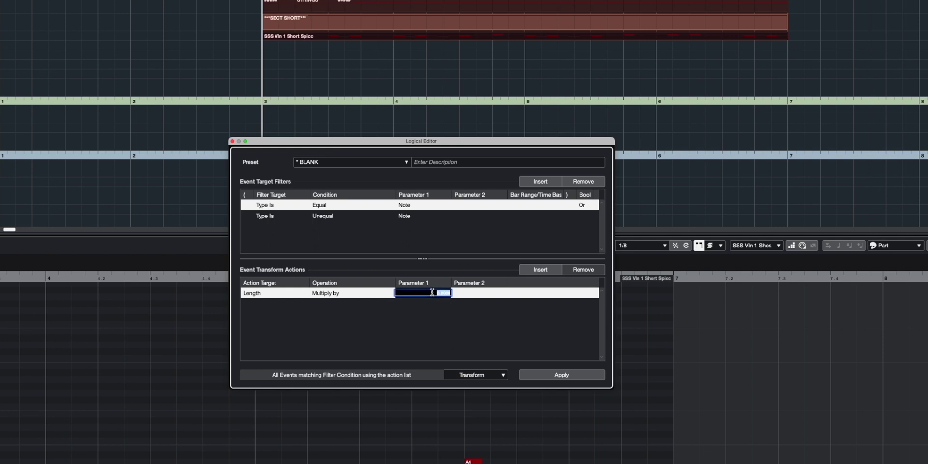
pyautogui.write('1.5')
pyautogui.press('Return')
# Step: Add a Position action multiplying by 1.5 and apply the script to the triplet notes
pyautogui.click(538, 270)
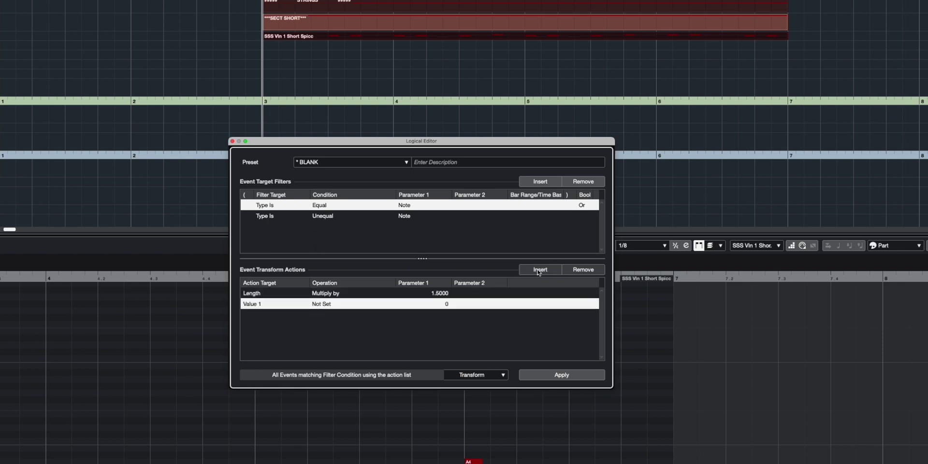
pyautogui.click(248, 305)
pyautogui.click(356, 311)
pyautogui.click(356, 311)
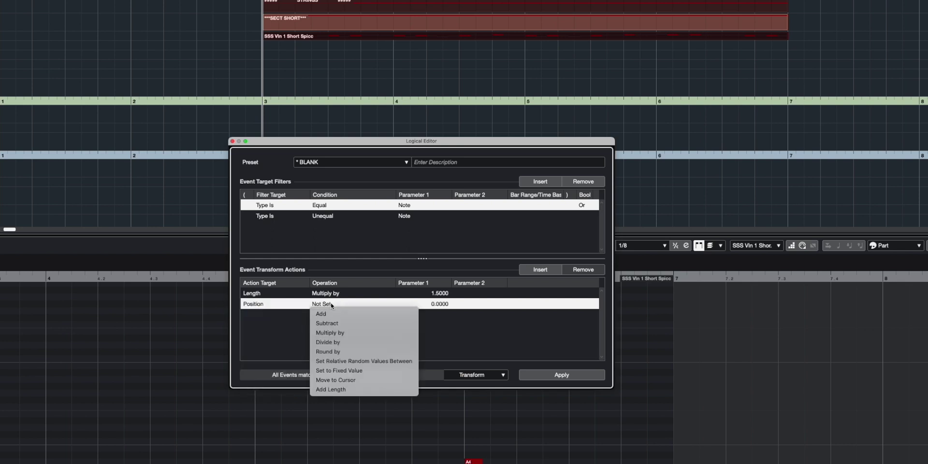
pyautogui.click(346, 333)
pyautogui.click(440, 303)
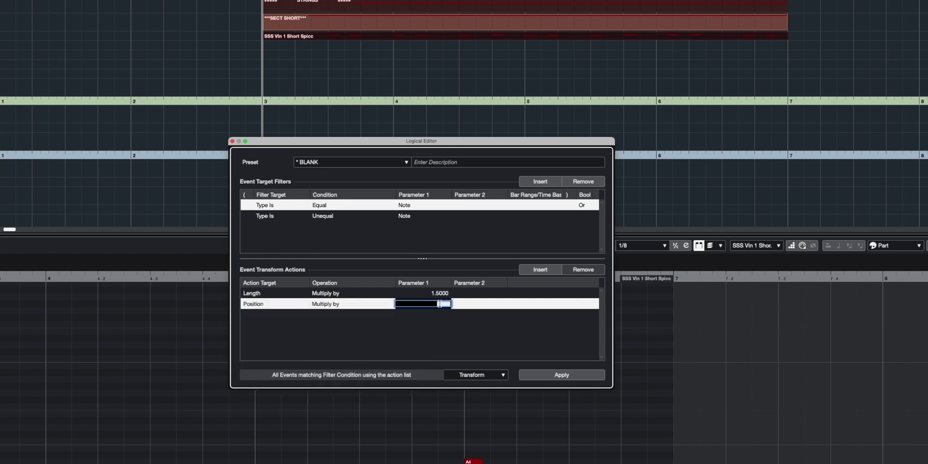
pyautogui.press('Return')
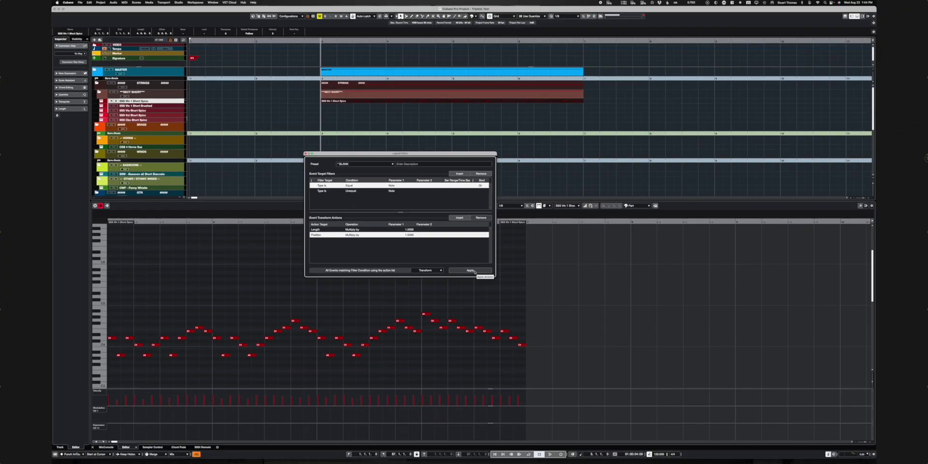
pyautogui.click(570, 376)
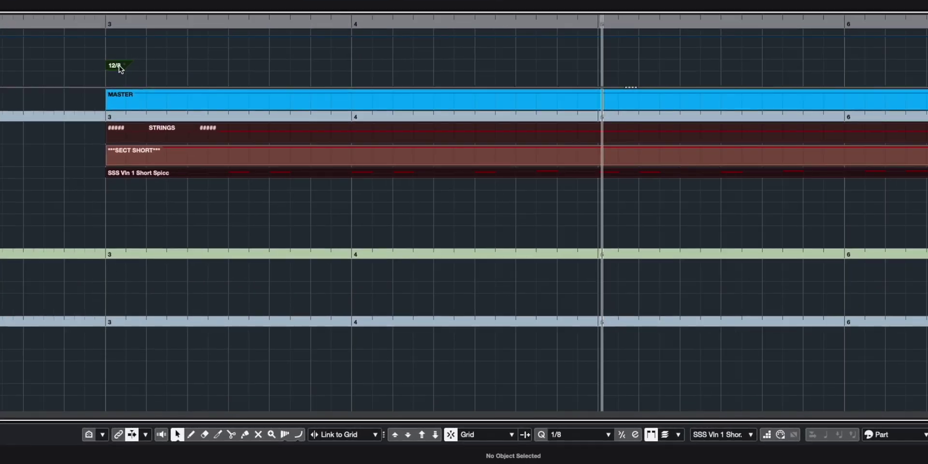
# Step: Give the 12/8 signature event the 1+1+1+1 click pattern
pyautogui.click(125, 67)
pyautogui.click(248, 96)
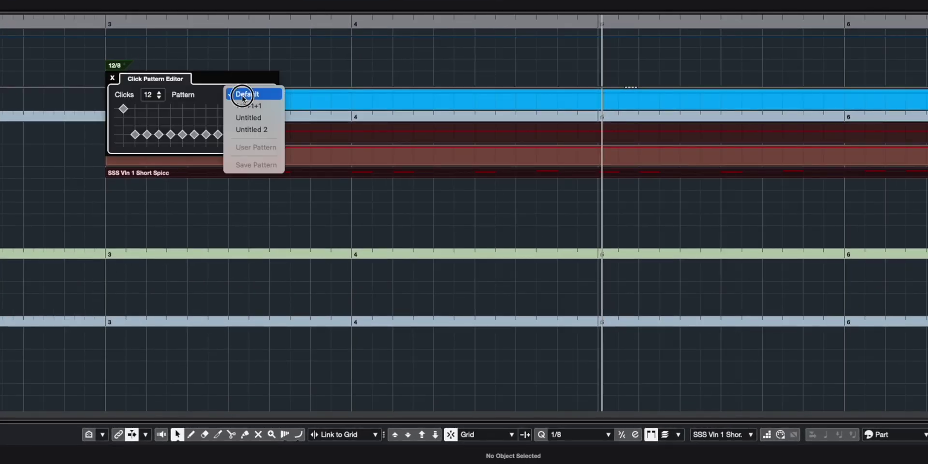
pyautogui.click(256, 105)
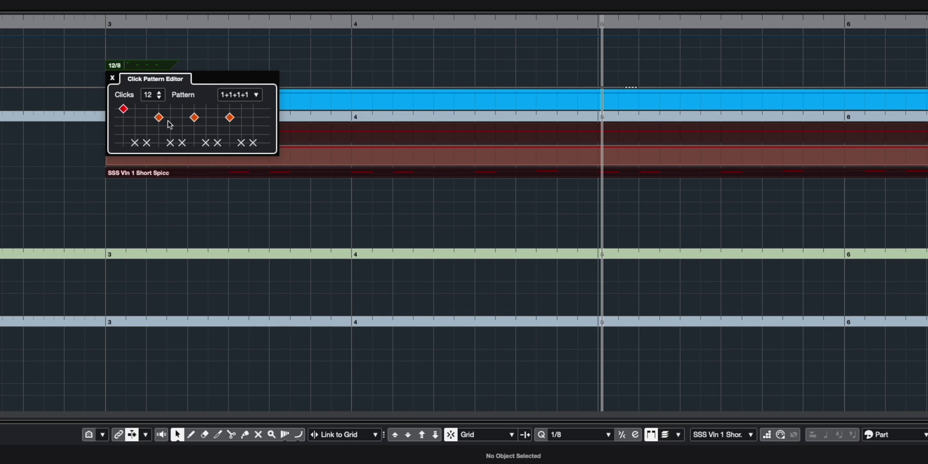
pyautogui.click(113, 79)
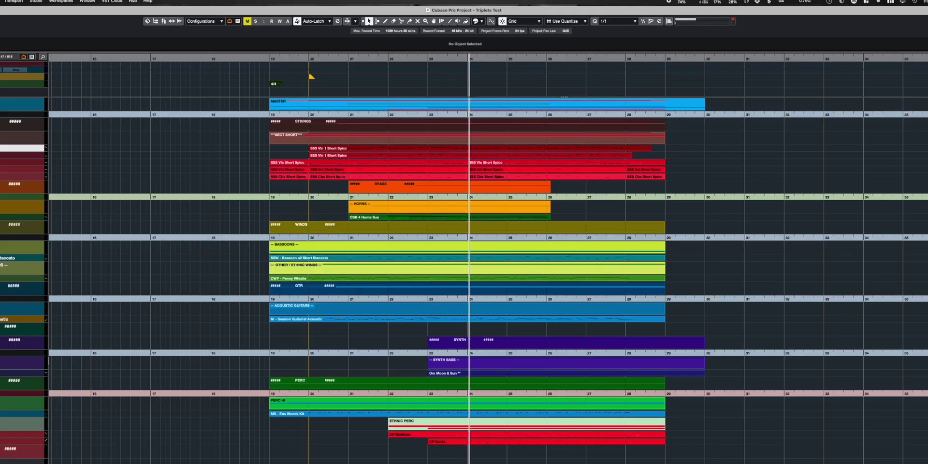
# Step: Draw one-bar parts at bar 19 on Vln 1, Horns, Synth Bass, Ethnic Perc and empty tracks
pyautogui.press('space')
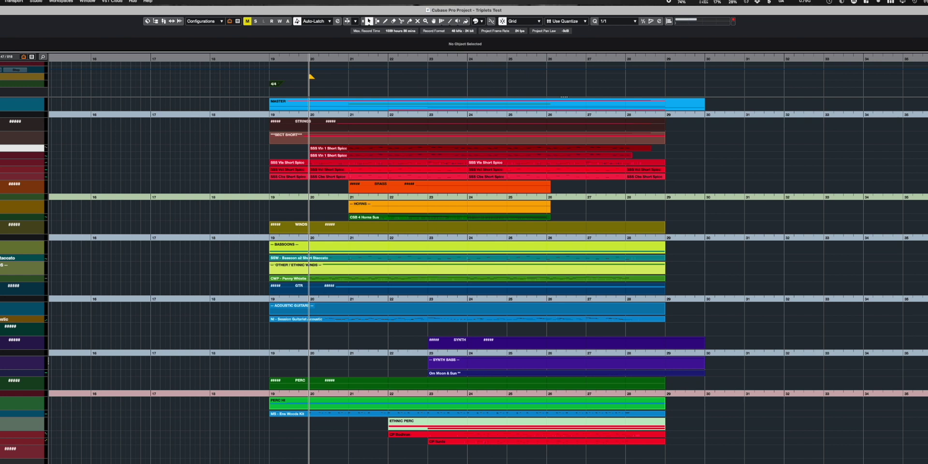
pyautogui.press('space')
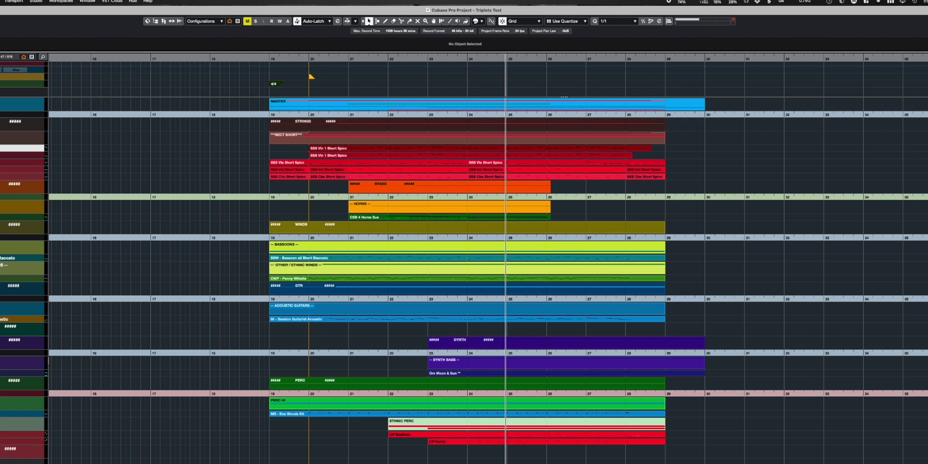
pyautogui.click(288, 149)
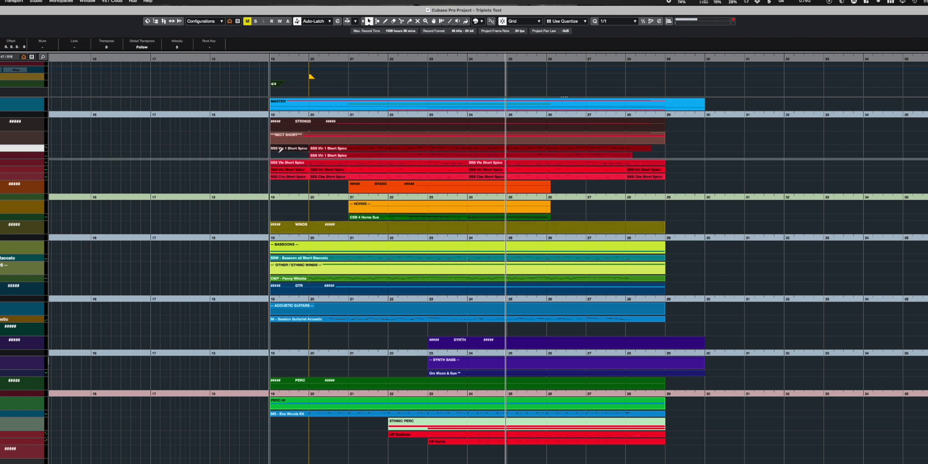
pyautogui.click(289, 155)
pyautogui.click(289, 217)
pyautogui.click(289, 373)
pyautogui.click(288, 434)
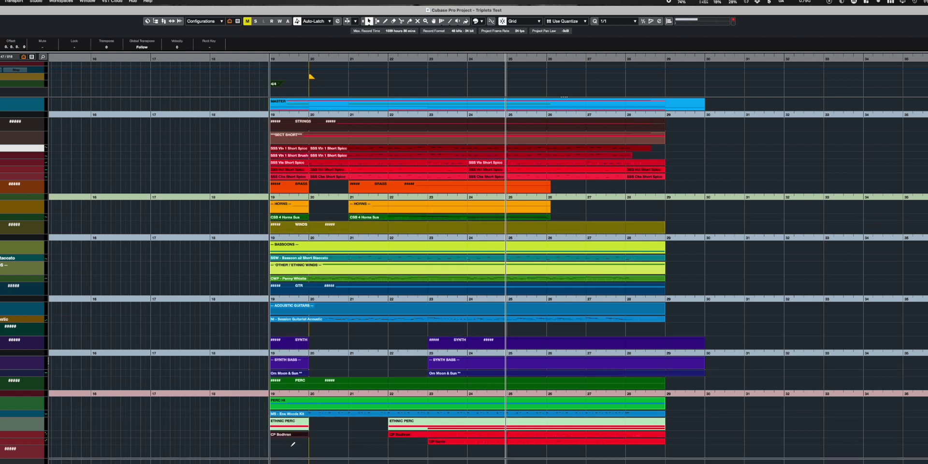
pyautogui.click(291, 441)
# Step: Glue each row's bar-19 part into its following parts, then select all parts
pyautogui.press('4')
pyautogui.click(291, 441)
pyautogui.click(288, 373)
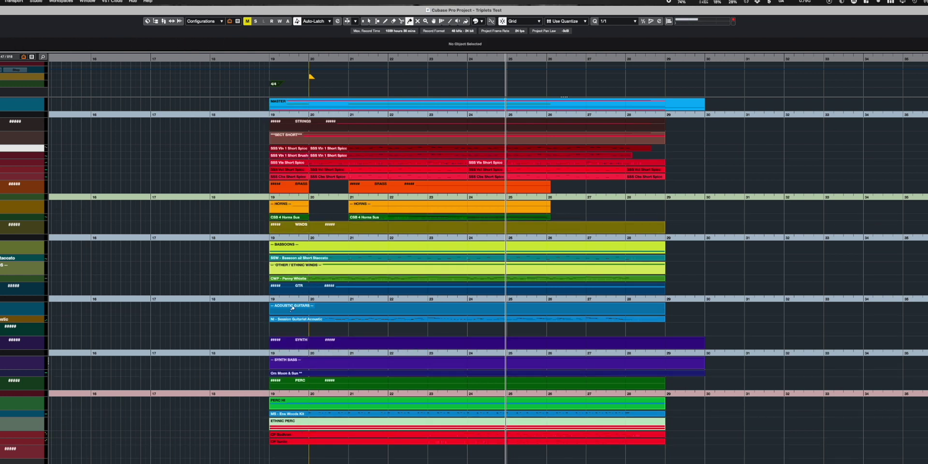
pyautogui.click(288, 217)
pyautogui.click(299, 174)
pyautogui.click(299, 175)
pyautogui.click(296, 169)
pyautogui.click(290, 162)
pyautogui.click(288, 155)
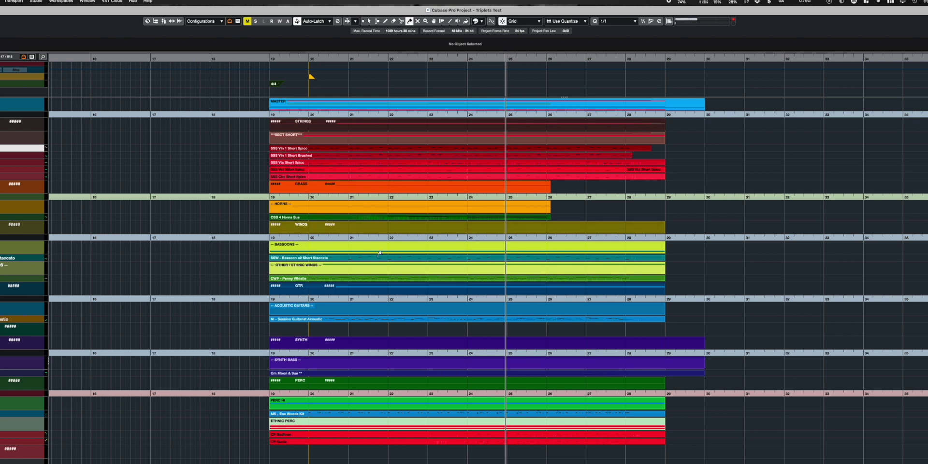
pyautogui.press('1')
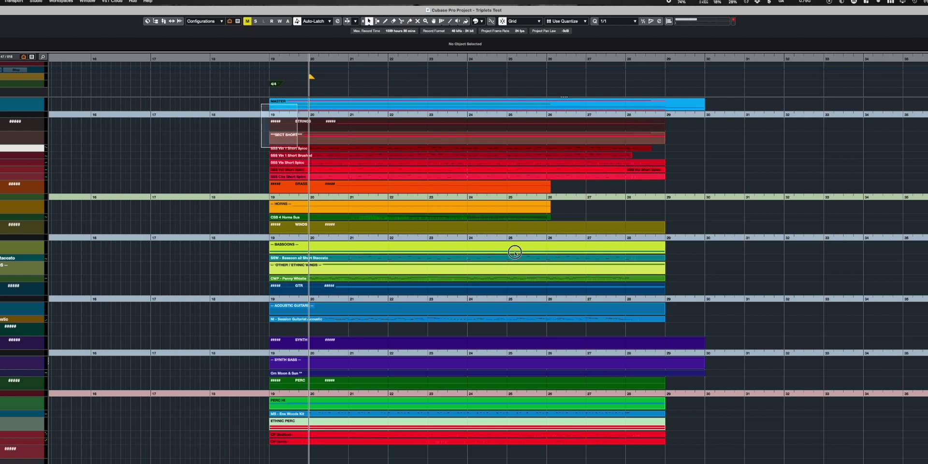
pyautogui.hotkey('ctrl', 'a')
# Step: Apply the 4:4 to 12:8 preset to all selected parts and close the Logical Editor
pyautogui.hotkey('ctrl', 'l')
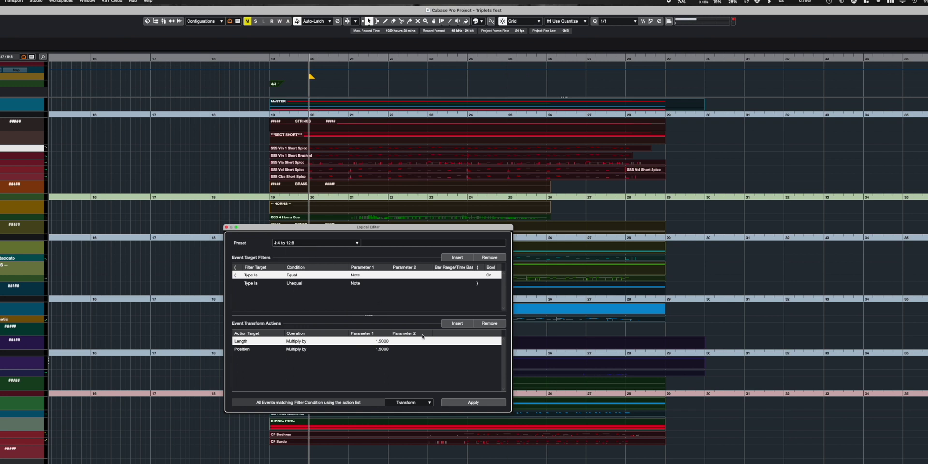
pyautogui.click(476, 402)
pyautogui.click(484, 407)
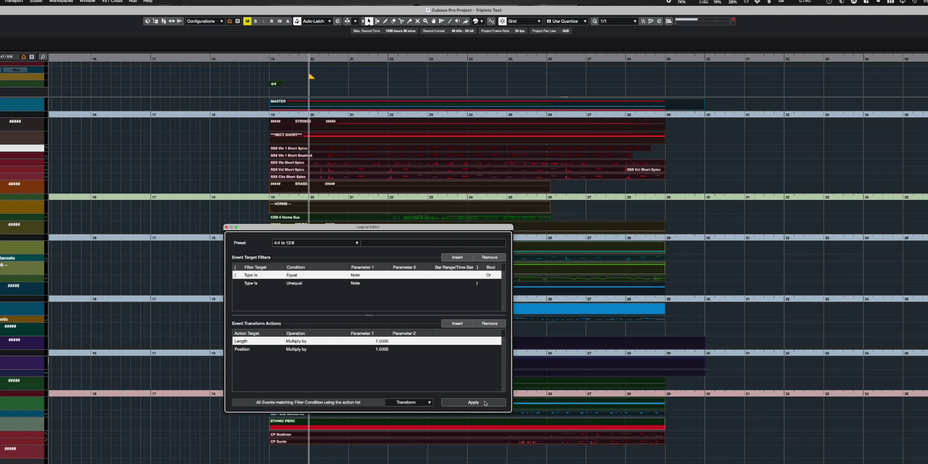
pyautogui.click(225, 227)
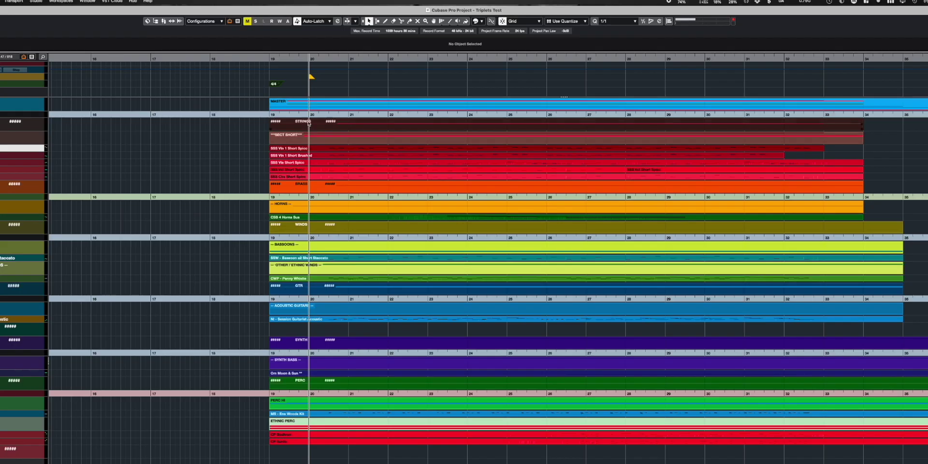
# Step: Change the bar-19 time signature from 4/4 to 12/8
pyautogui.doubleClick(274, 85)
pyautogui.write('12/8')
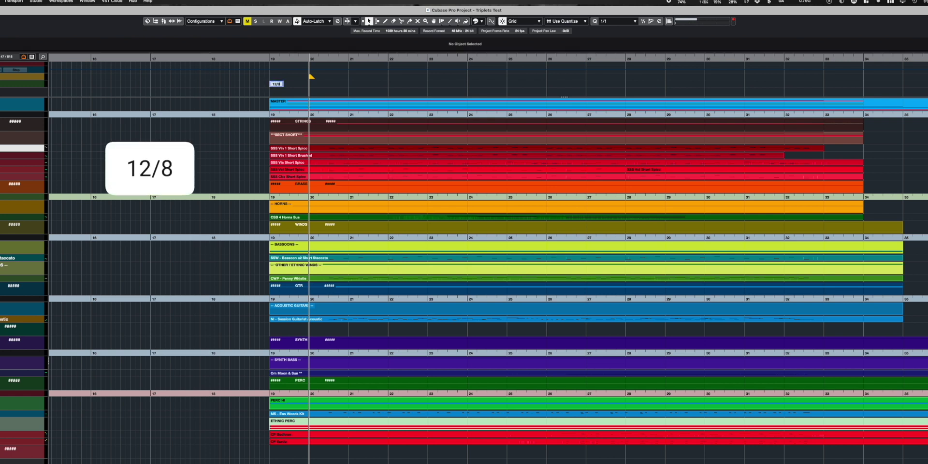
pyautogui.press('Return')
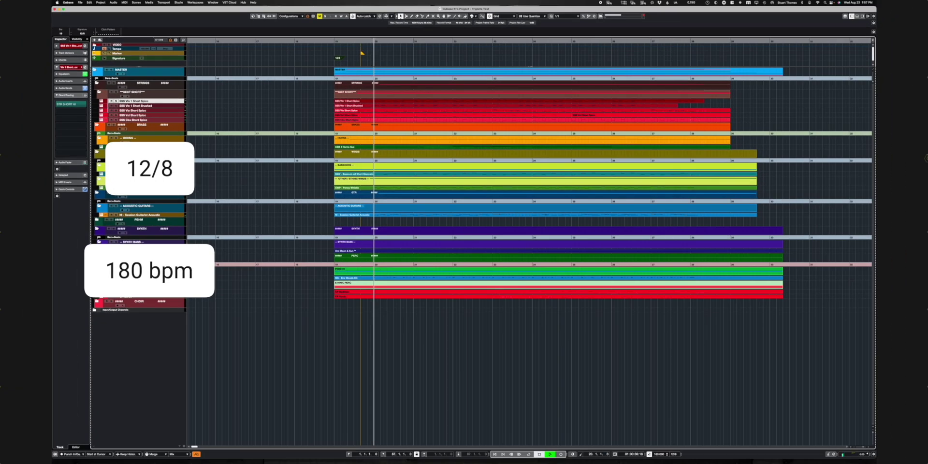
# Step: Play back the result and open the violin part's notes in the Key Editor
pyautogui.press('space')
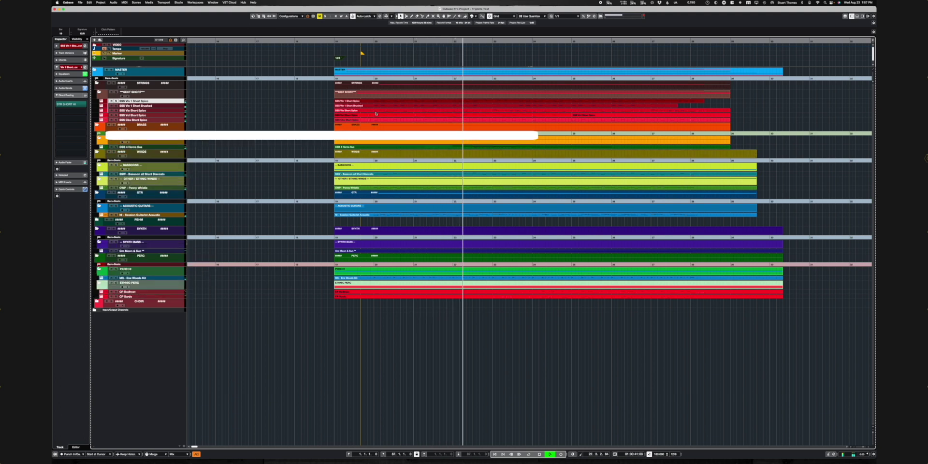
pyautogui.press('super+a')
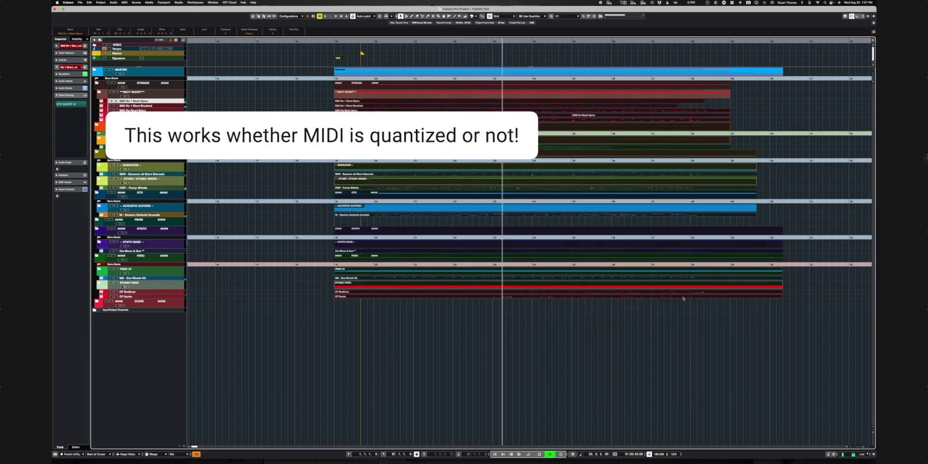
pyautogui.press('Return')
pyautogui.press('g')
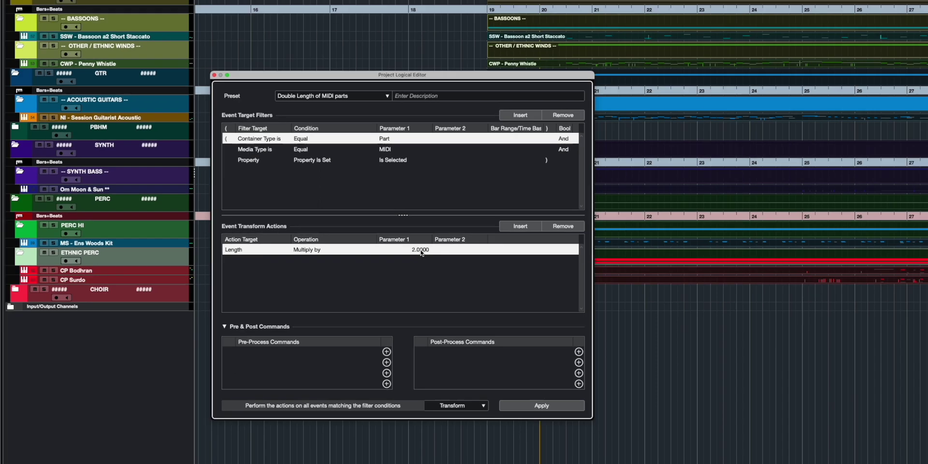
# Step: Change the Double Length script's 2.0000 length multiplier to 1.5 and apply it
pyautogui.doubleClick(412, 253)
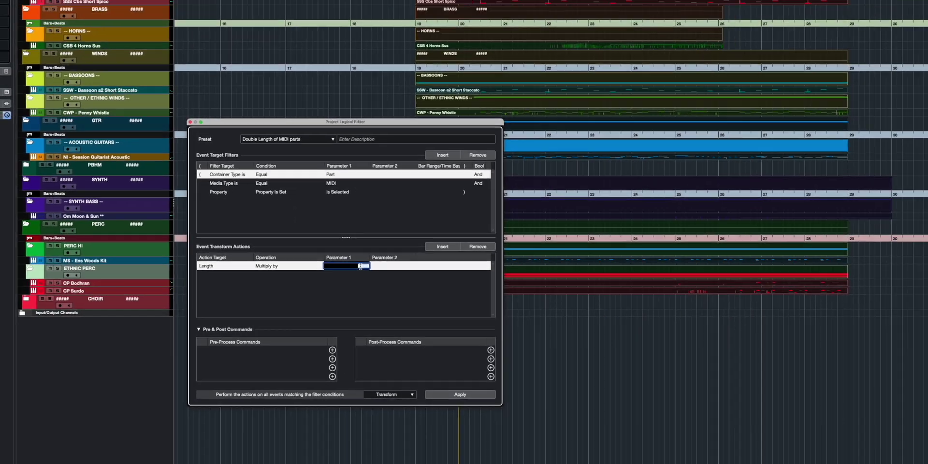
pyautogui.write('1.5')
pyautogui.press('Return')
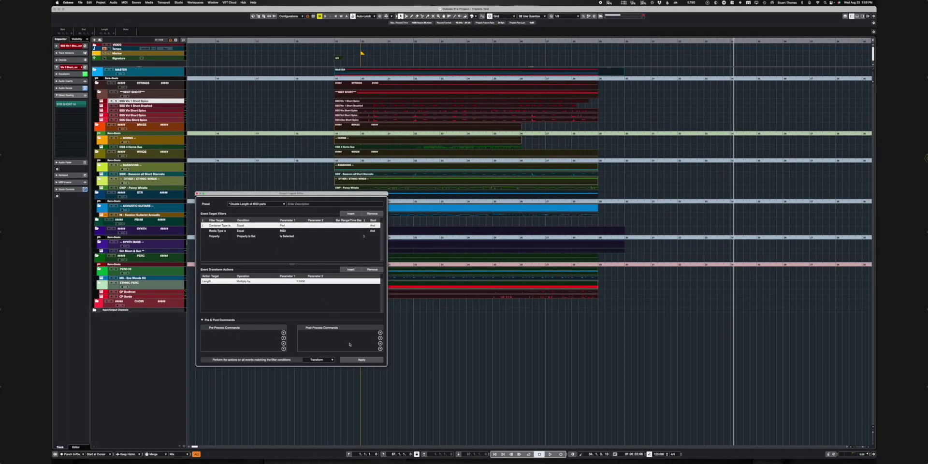
pyautogui.click(366, 360)
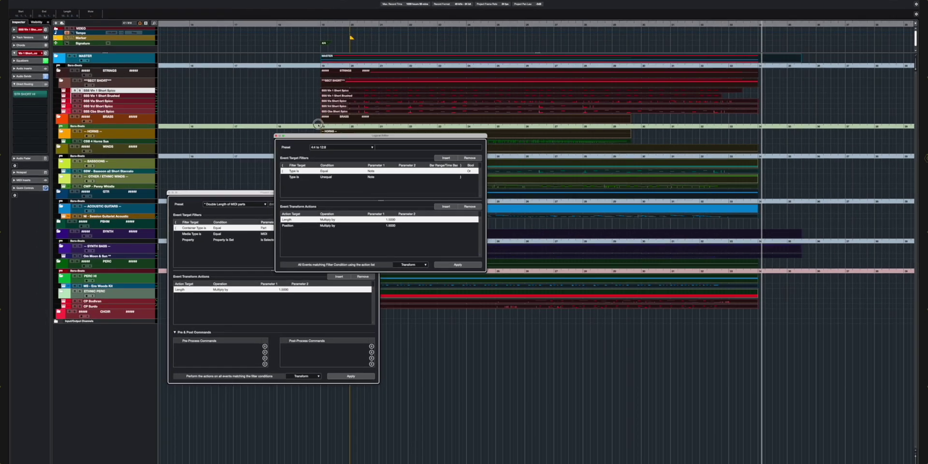
# Step: Stack the Logical Editor above the Project Logical Editor and bring up Key Commands beside them
pyautogui.moveTo(354, 154); pyautogui.dragTo(244, 64)
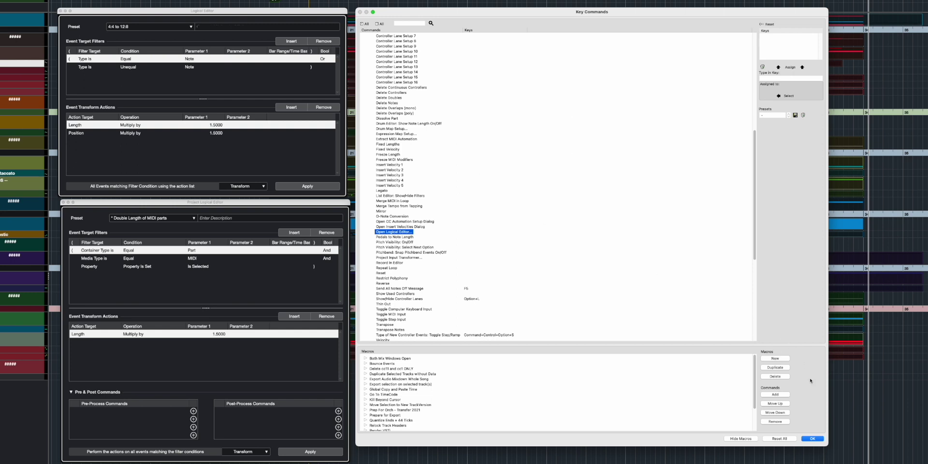
# Step: Create a new macro named TRIPLETS YOU TUBE
pyautogui.click(741, 437)
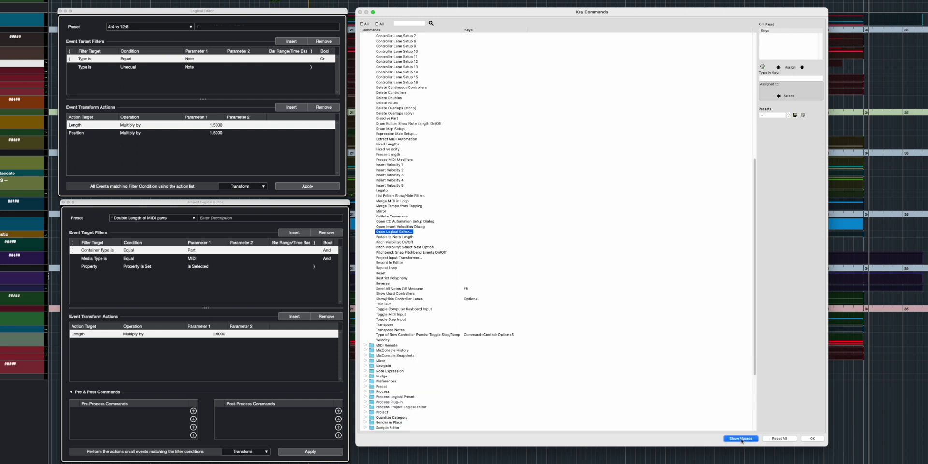
pyautogui.click(741, 438)
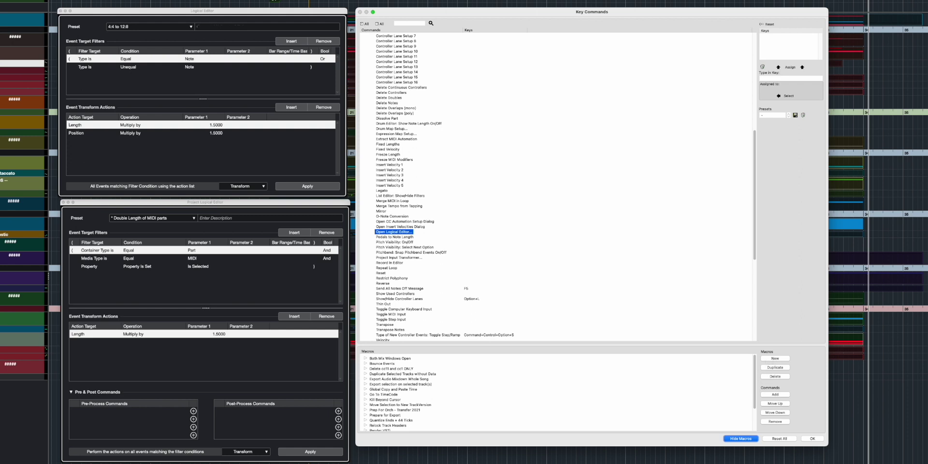
pyautogui.click(775, 359)
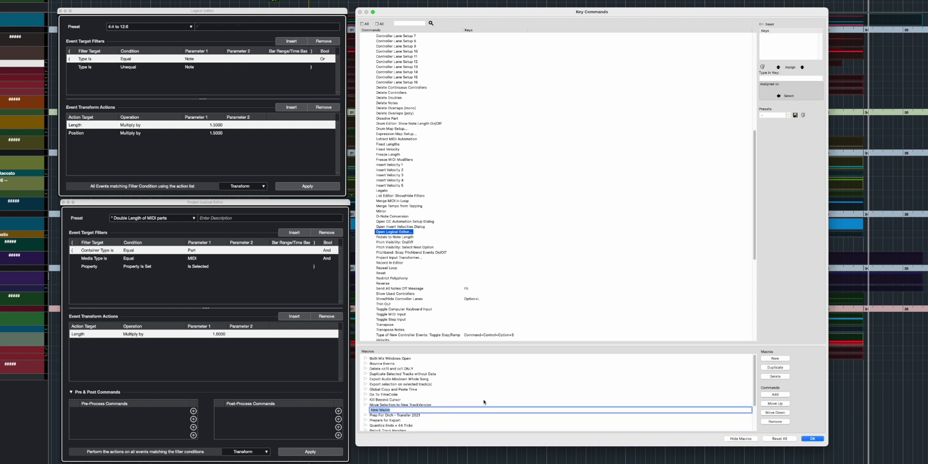
pyautogui.write('TRIPLETS YOU TUBE')
pyautogui.press('Return')
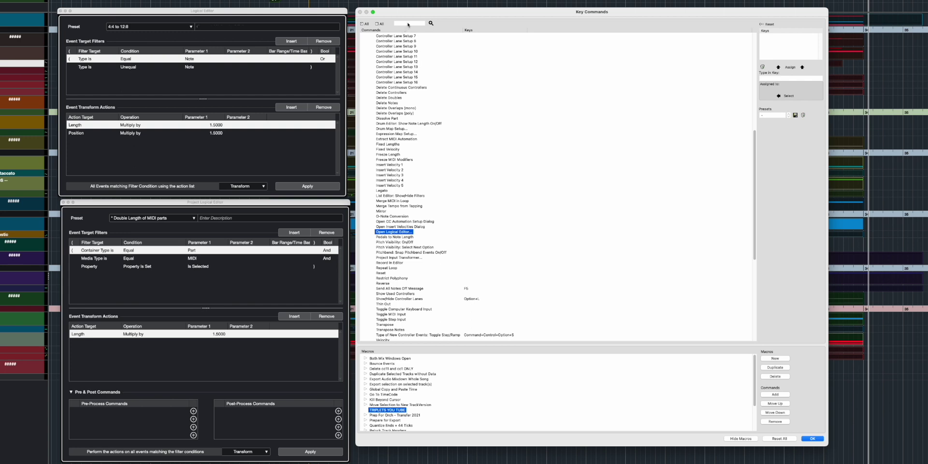
# Step: Add the 4:4 to 12:8 preset command as the macro's first step
pyautogui.click(407, 23)
pyautogui.press('Return')
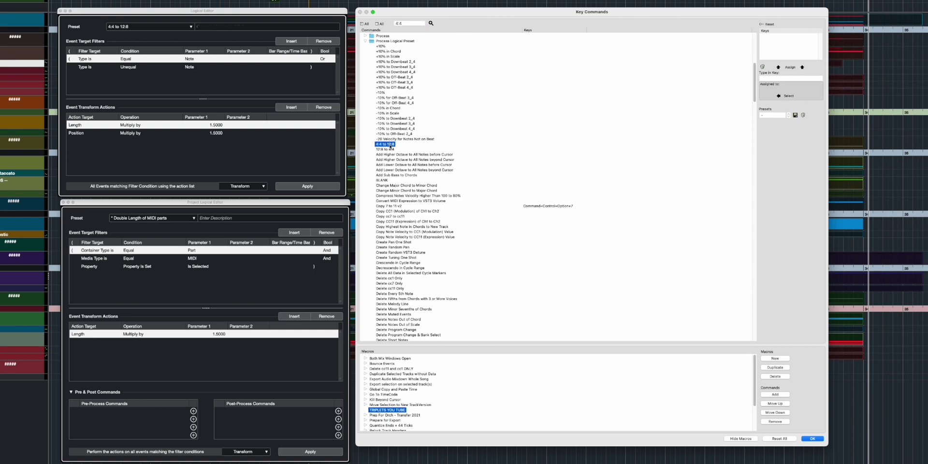
pyautogui.click(775, 394)
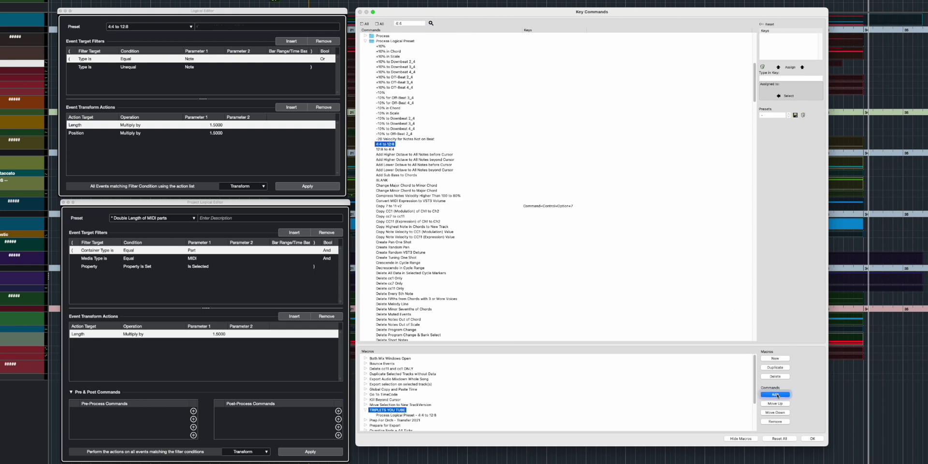
pyautogui.click(436, 415)
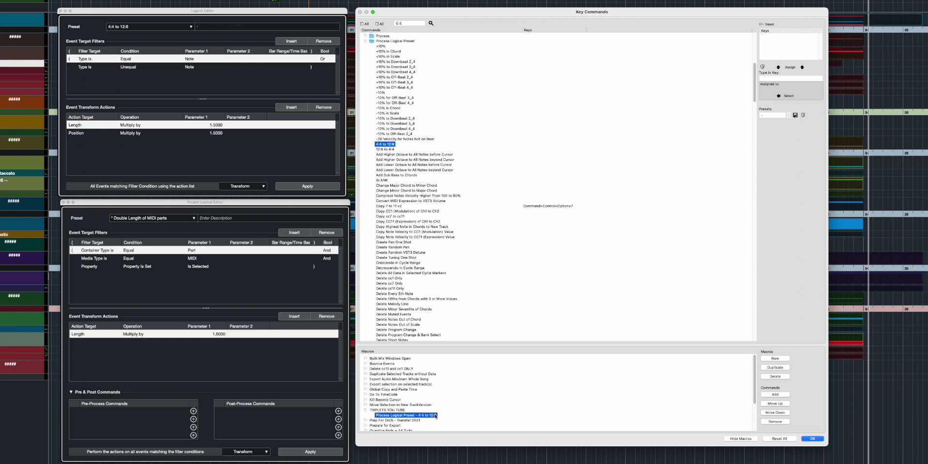
# Step: Add Double Length of MIDI parts as the second macro step and confirm the Key Commands changes
pyautogui.click(397, 23)
pyautogui.press('BackSpace')
pyautogui.write('double longth')
pyautogui.press('Return')
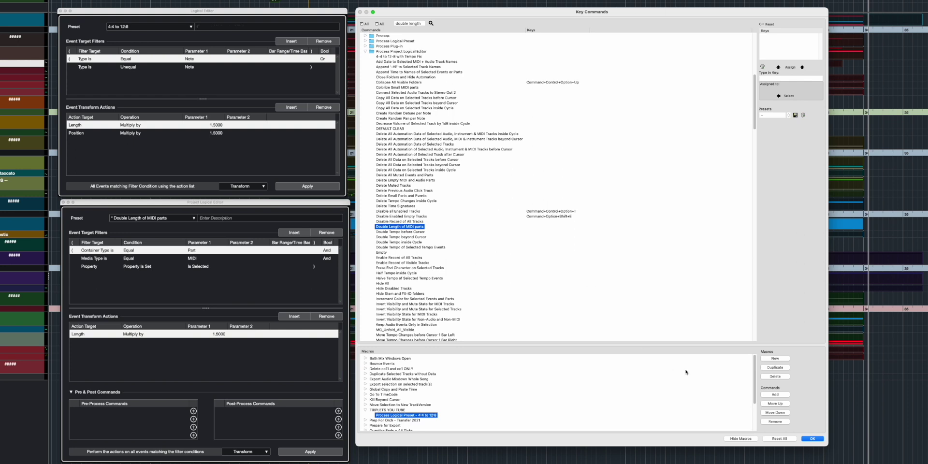
pyautogui.click(780, 395)
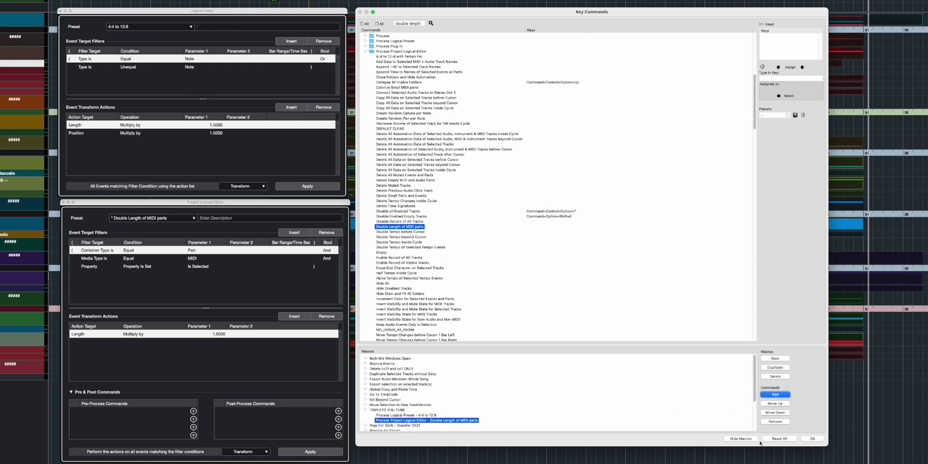
pyautogui.click(812, 439)
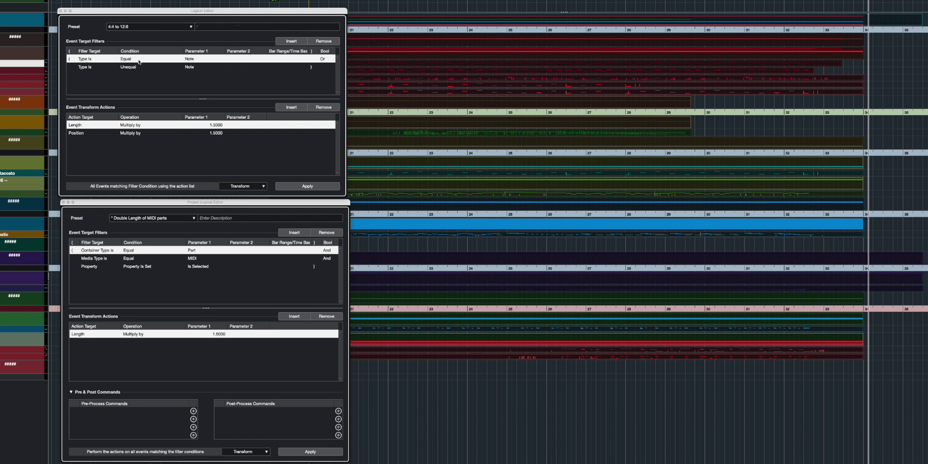
# Step: Close both logical editors and undo the earlier stretching of the parts
pyautogui.click(61, 10)
pyautogui.click(63, 202)
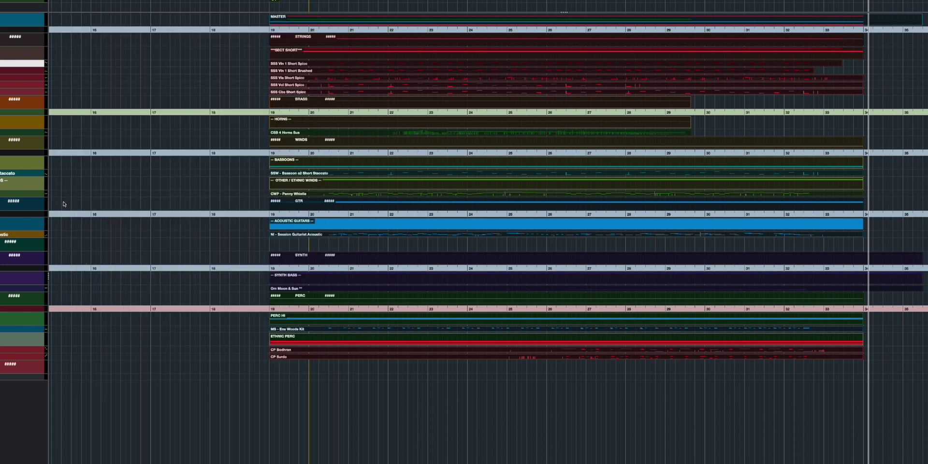
pyautogui.hotkey('ctrl', 'alt', 'e')
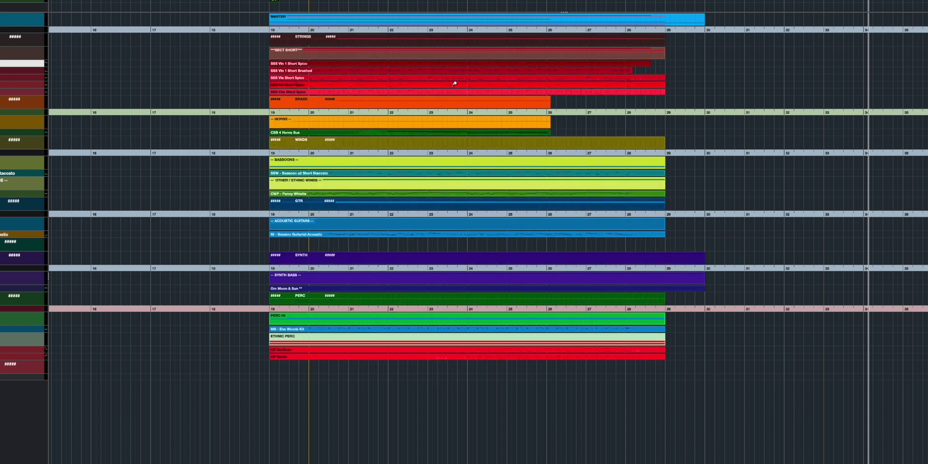
# Step: Select all parts in the arrangement and run the TRIPLETS YOU TUBE macro from Edit > Macros
pyautogui.moveTo(246, 21); pyautogui.dragTo(813, 388)
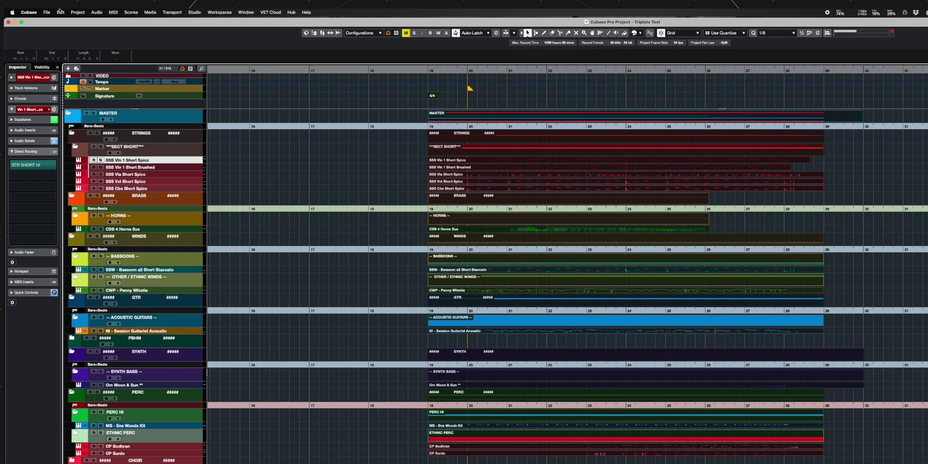
pyautogui.click(61, 12)
pyautogui.moveTo(131, 245)
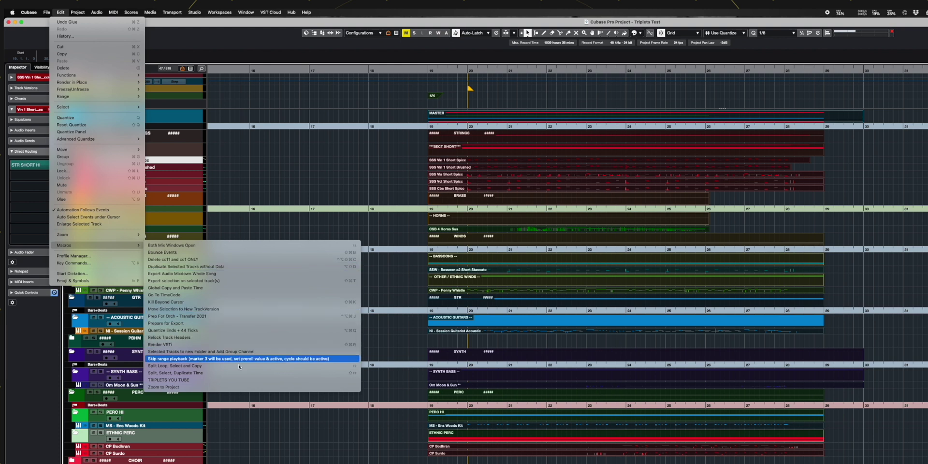
pyautogui.click(232, 381)
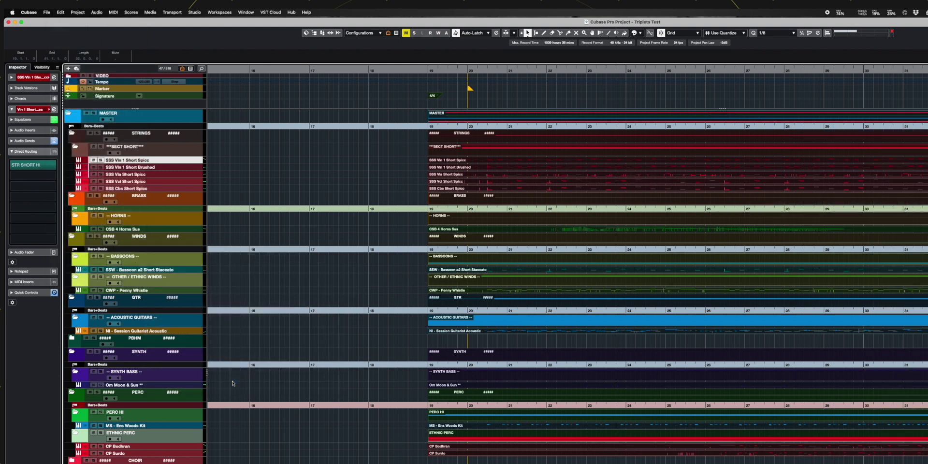